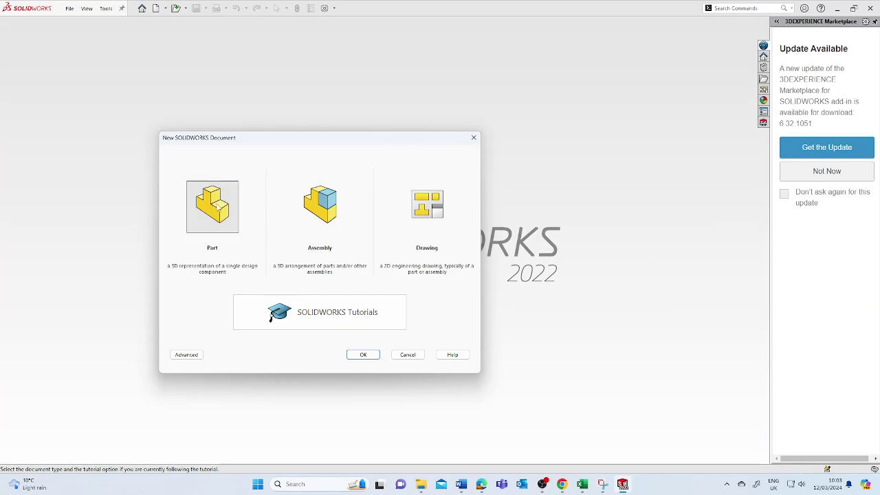
Create a new Part document from the New SOLIDWORKS Document dialog
click(363, 354)
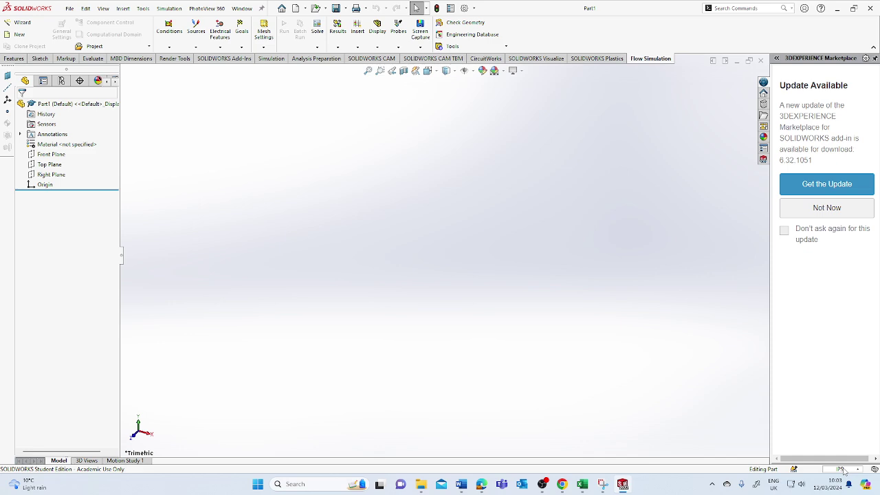
Set Part1's units to MMGS (millimetres) and begin Sketch1 on the Front Plane
click(39, 60)
click(848, 470)
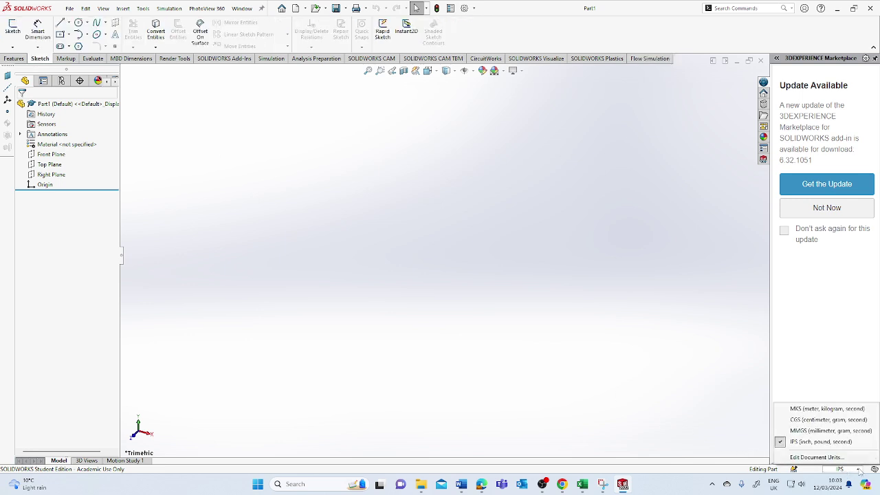
click(817, 431)
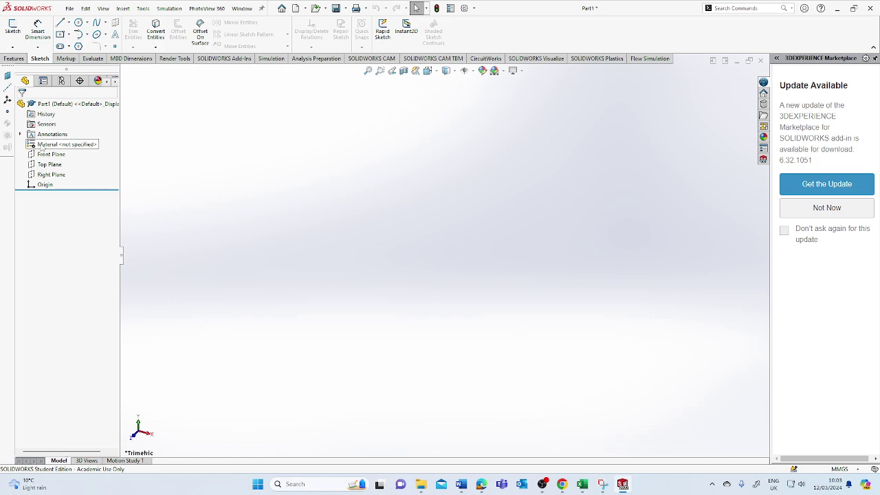
click(13, 31)
click(392, 152)
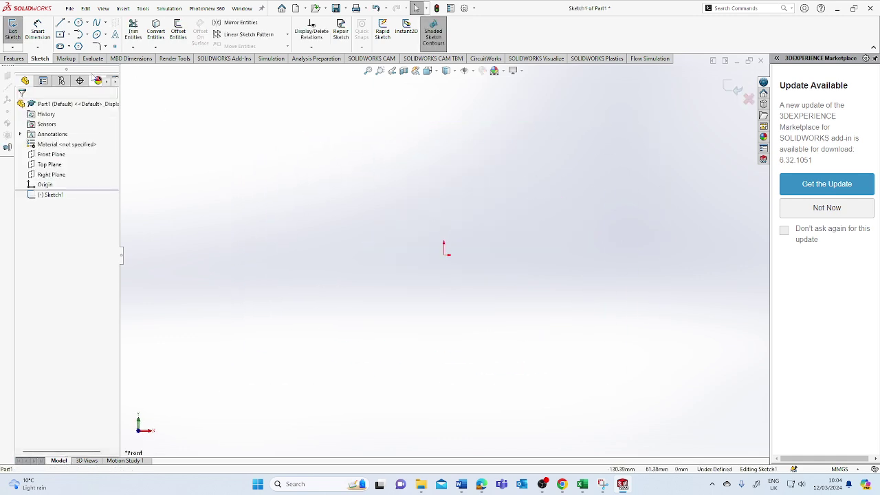
Draw a vertical line up from the origin, then a short horizontal line right from its top
click(60, 22)
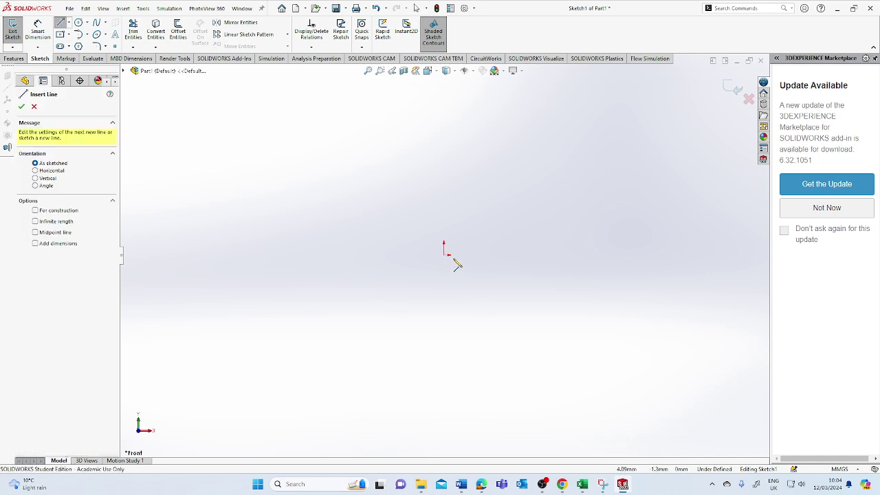
click(445, 255)
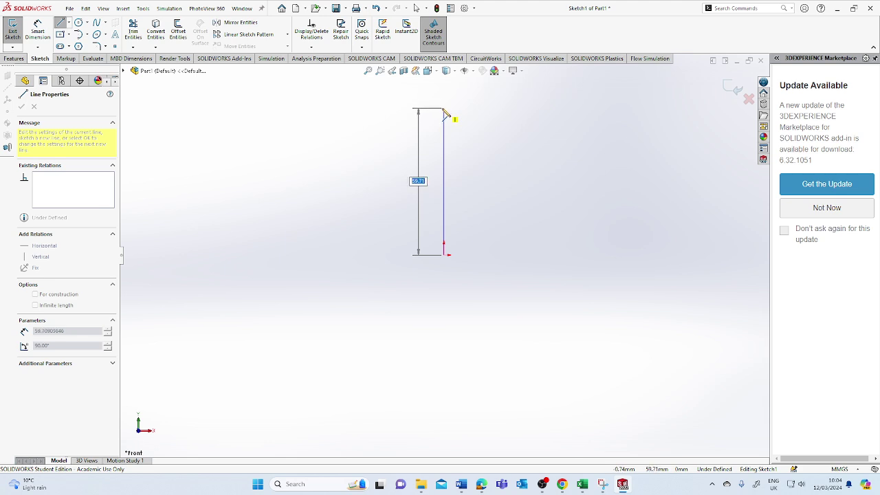
click(444, 109)
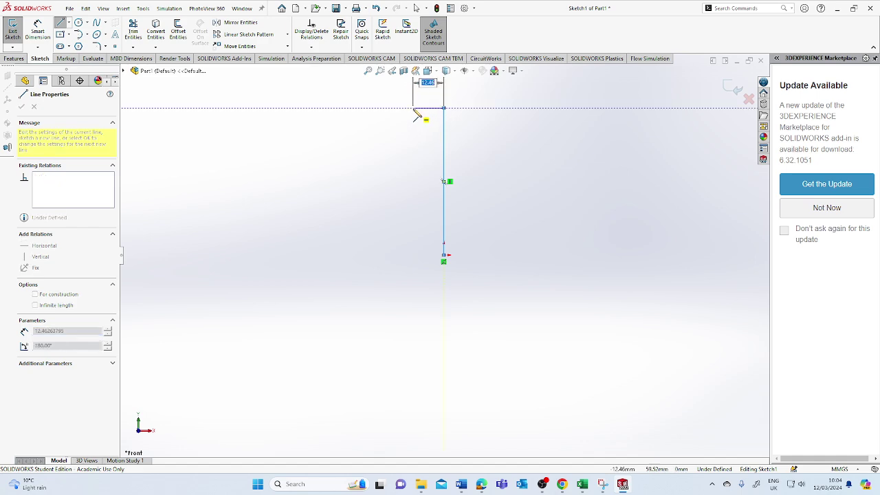
key(Escape)
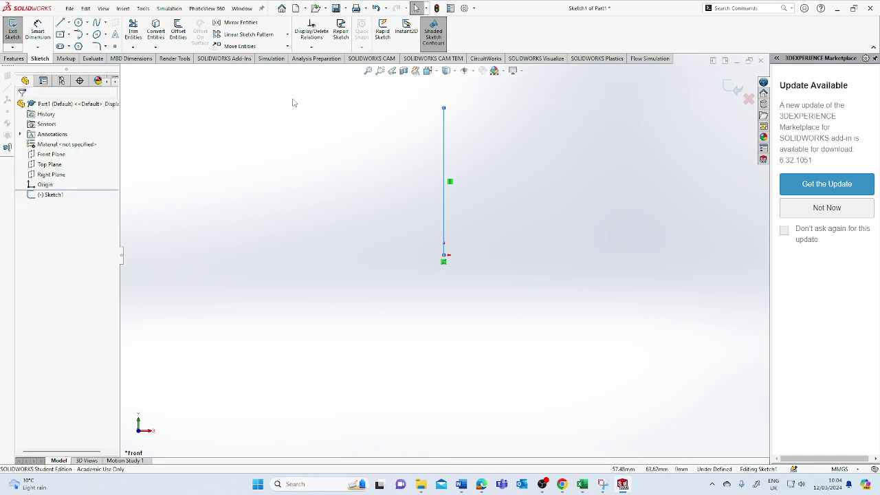
click(60, 23)
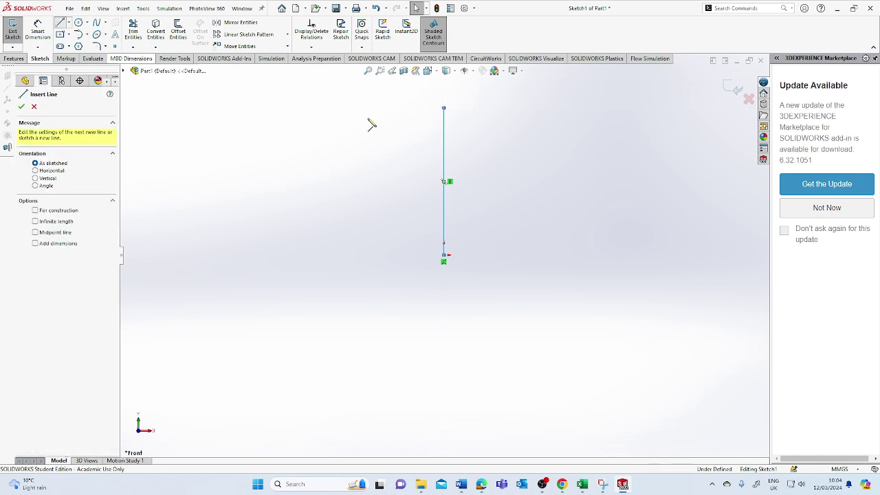
click(445, 109)
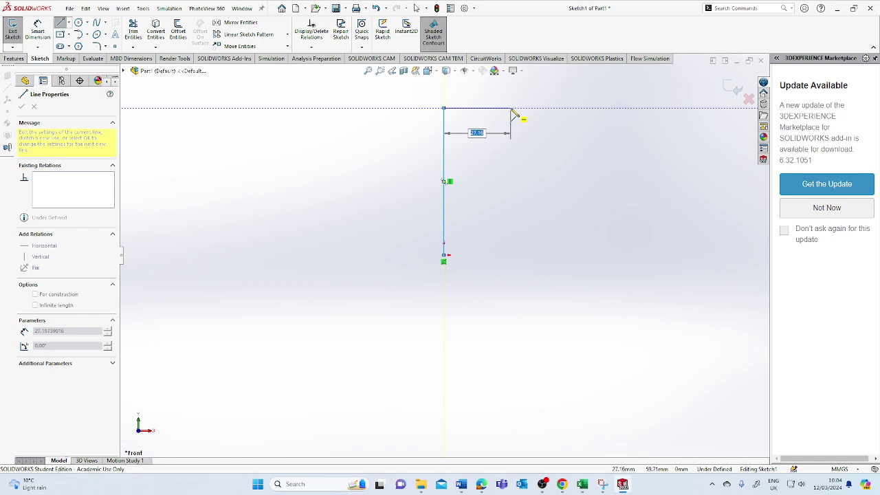
click(509, 109)
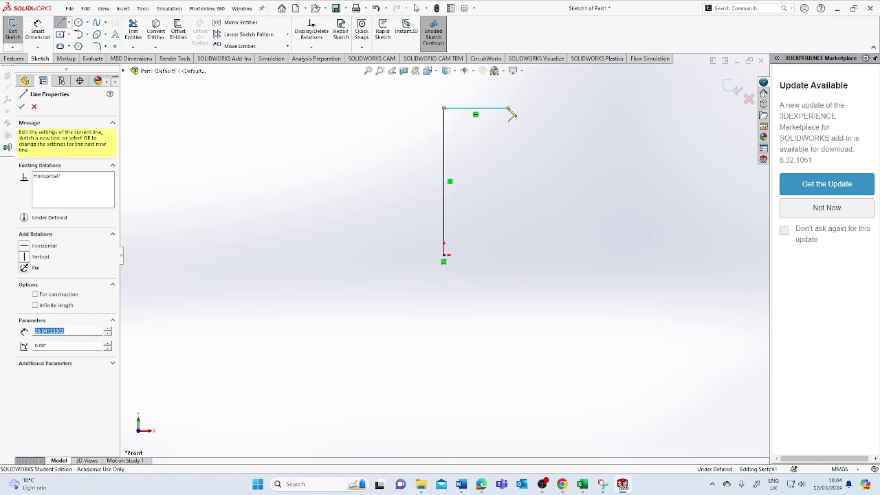
key(Escape)
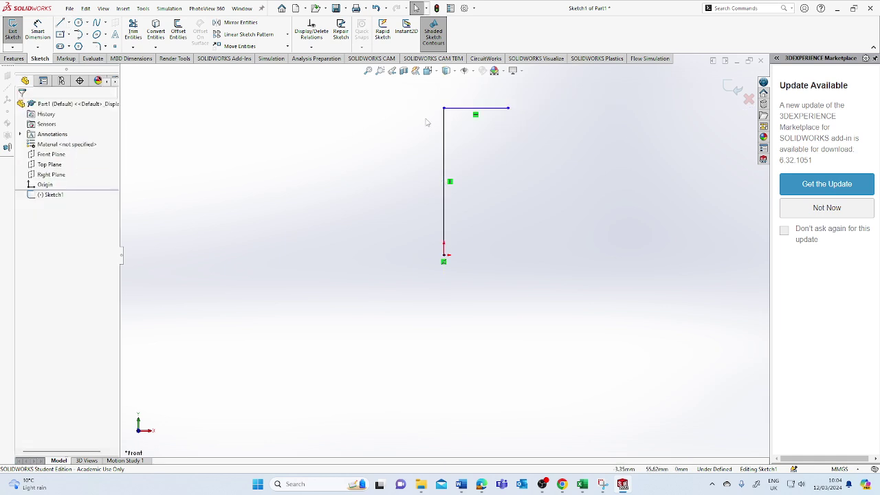
Draw two tangent arcs from the horizontal line's end, the second ending level with the origin
click(86, 35)
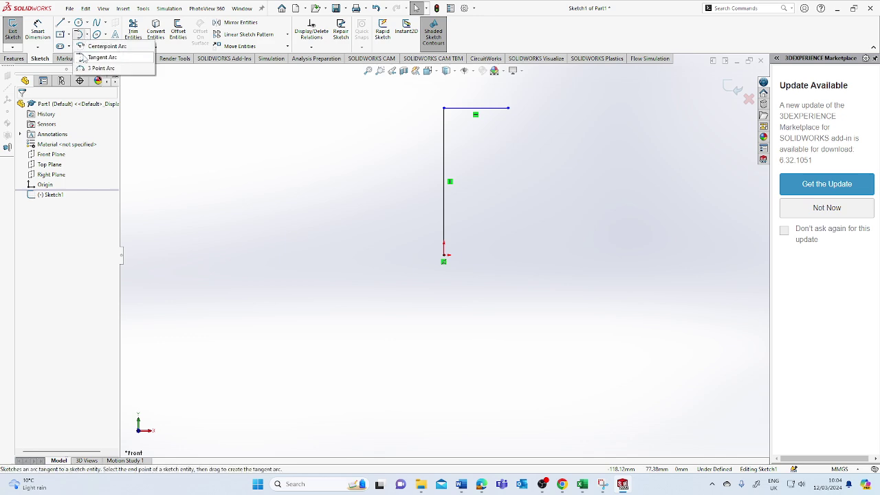
click(96, 57)
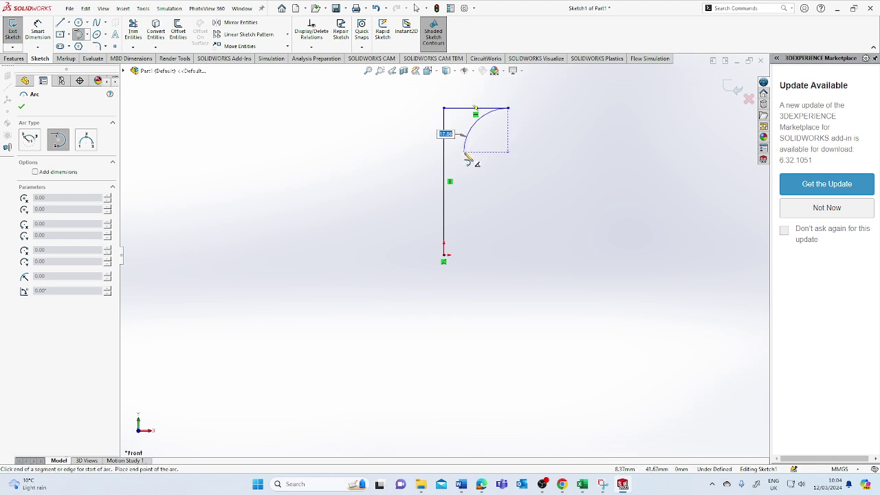
click(464, 153)
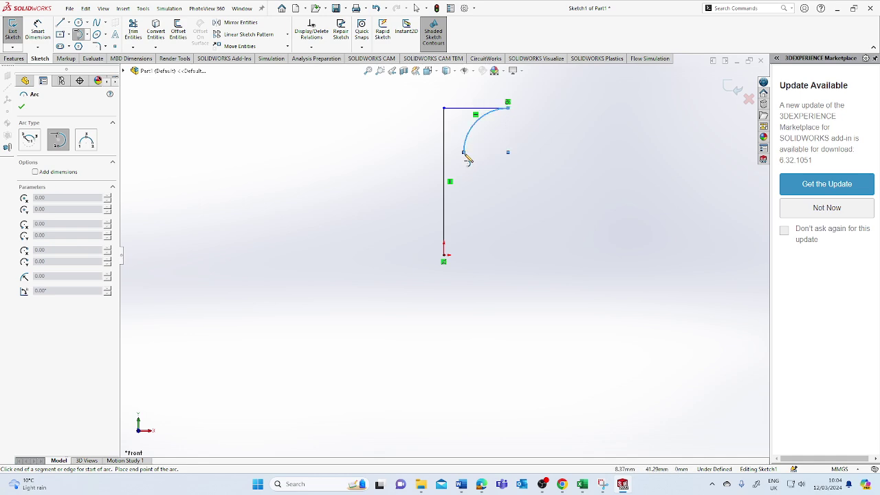
key(Escape)
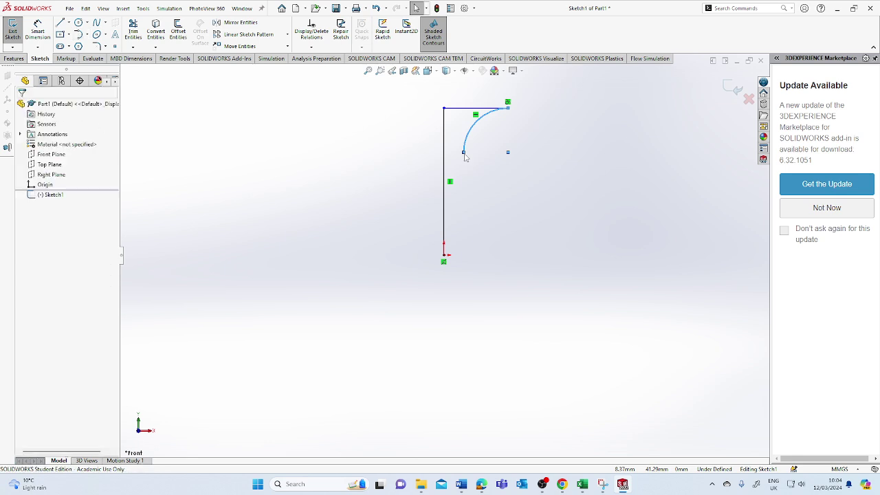
click(87, 35)
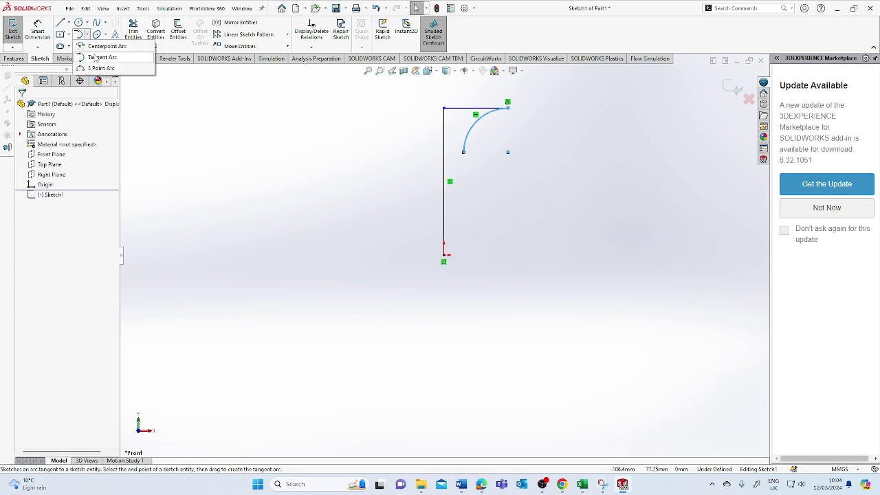
click(96, 58)
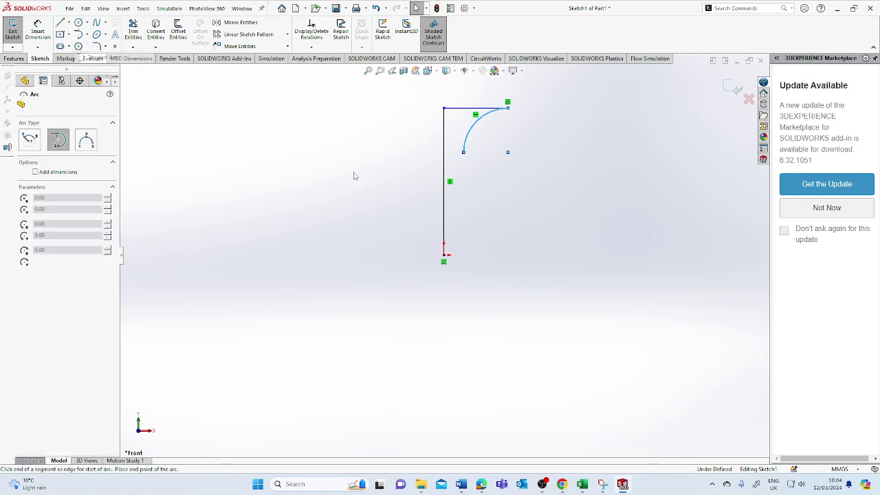
click(463, 152)
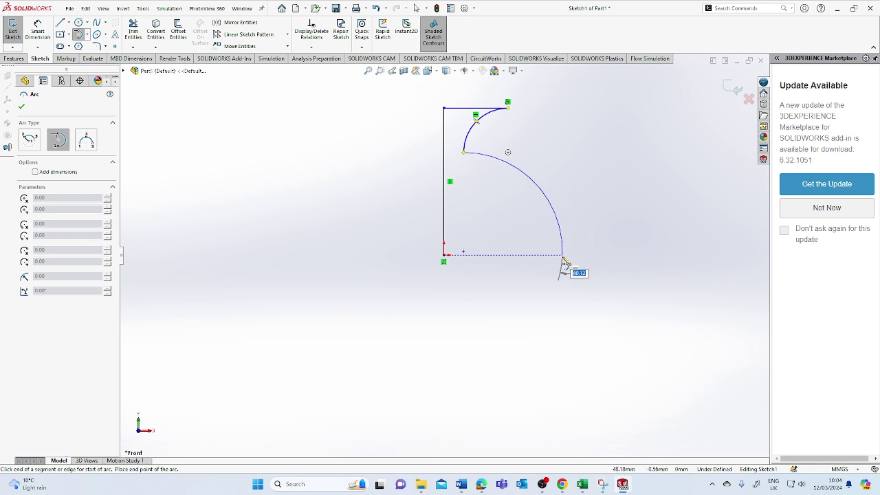
click(563, 258)
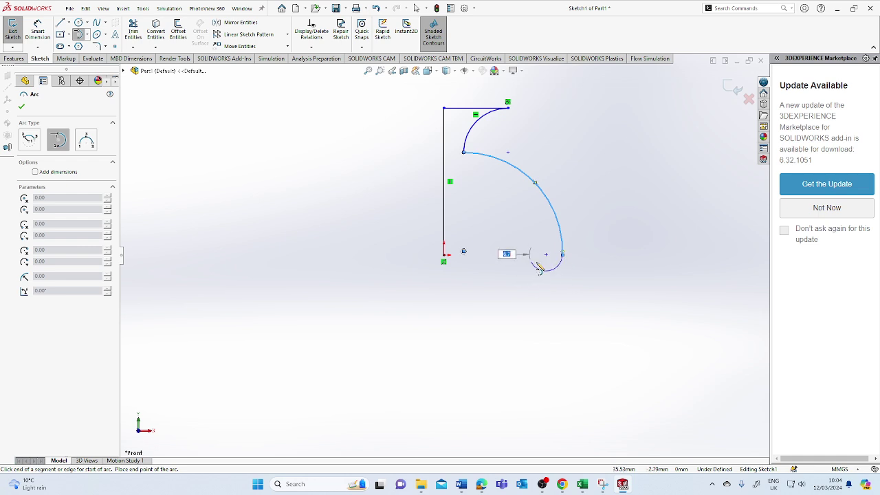
key(Escape)
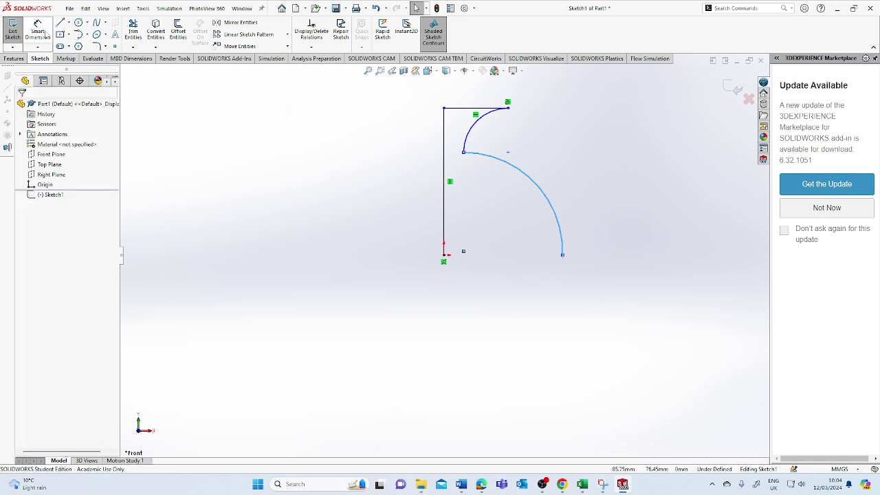
Close the profile with a horizontal line from the origin to the arc's end, then exit Sketch1
click(61, 23)
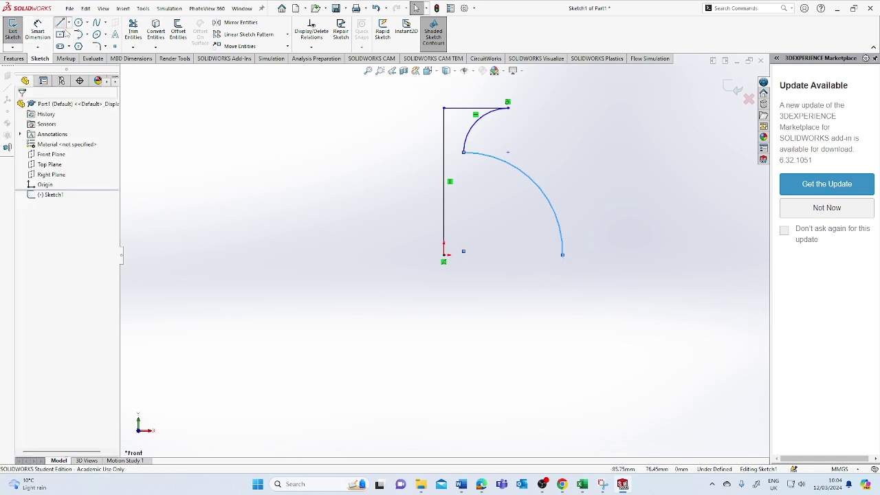
click(444, 255)
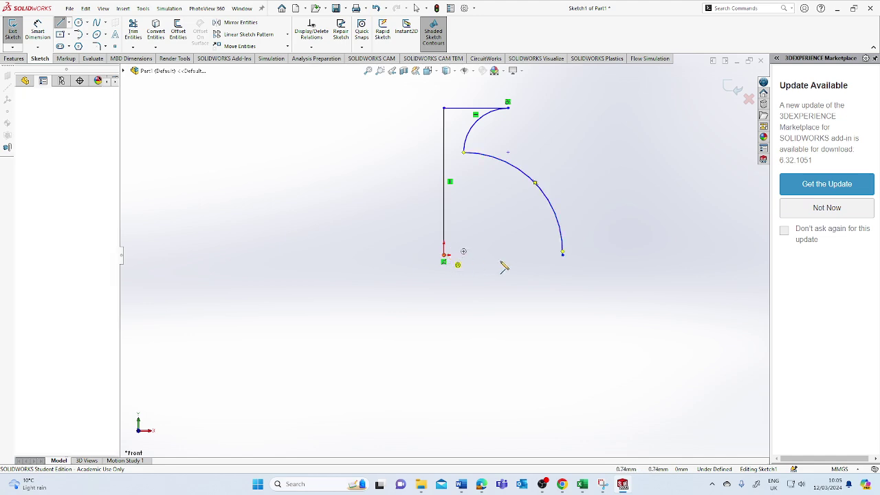
click(564, 255)
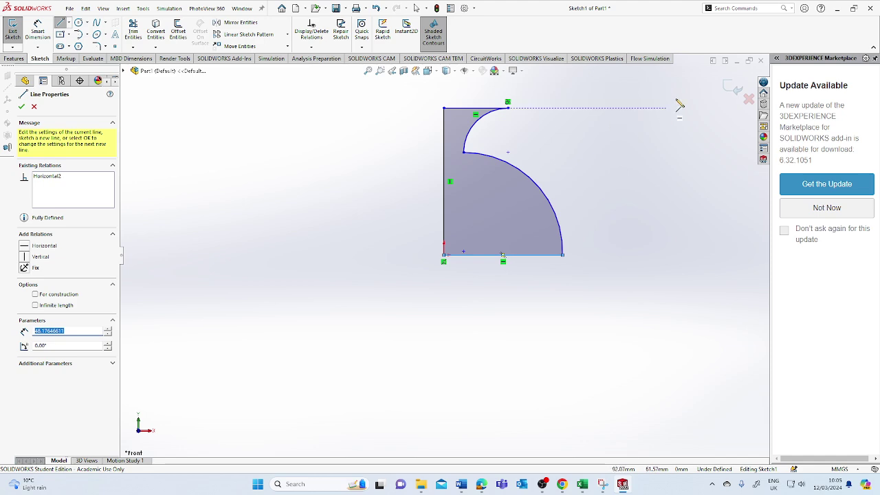
click(733, 88)
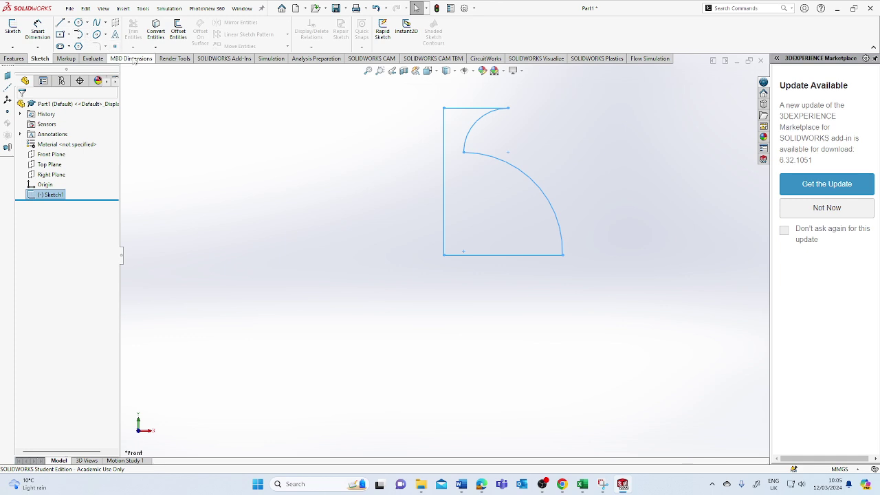
Revolve Sketch1 360° around the vertical line into the solid Revolve1 body
click(13, 59)
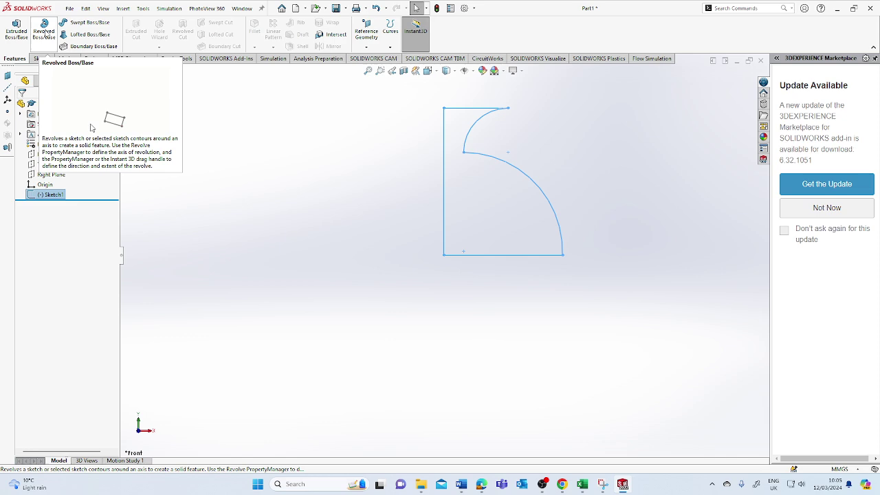
click(44, 31)
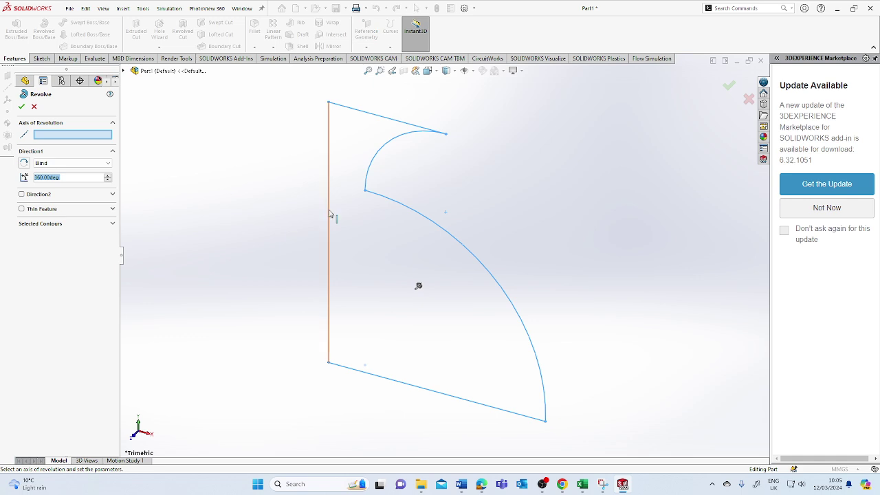
click(329, 217)
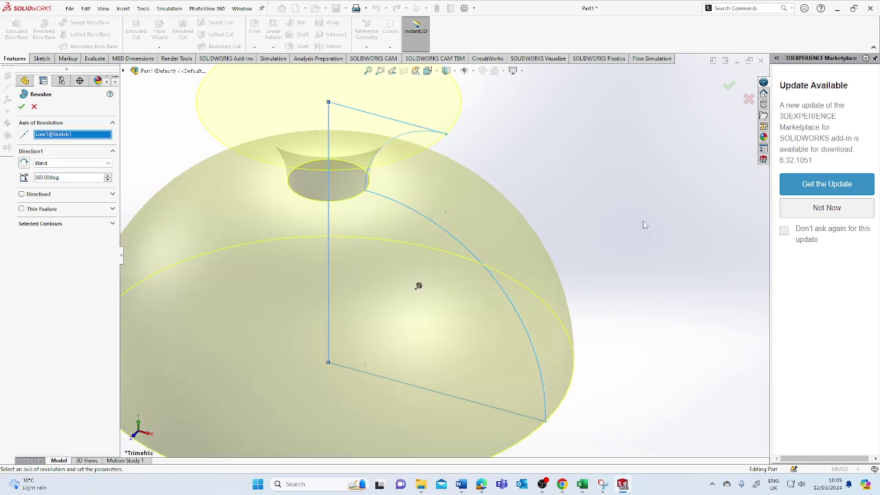
key(f)
mouse_move(584, 254)
middle_down()
mouse_move(515, 269)
mouse_move(341, 201)
mouse_move(403, 143)
mouse_move(509, 278)
mouse_move(427, 310)
middle_up()
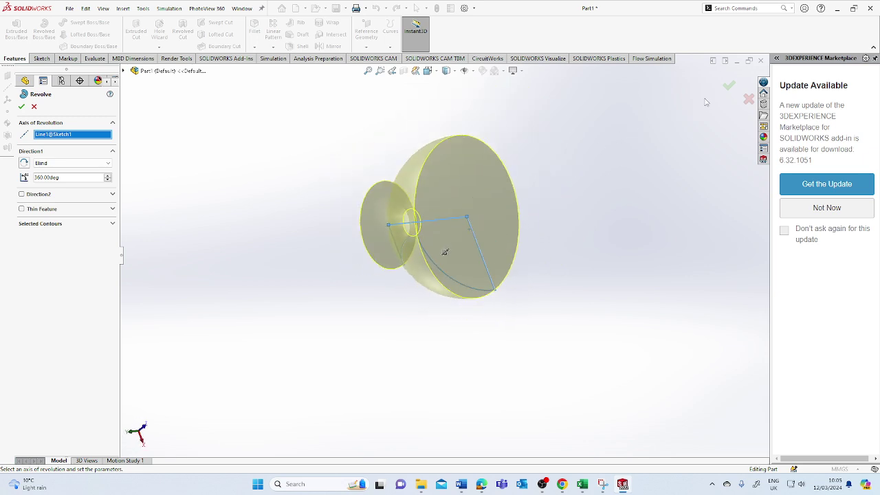
click(729, 86)
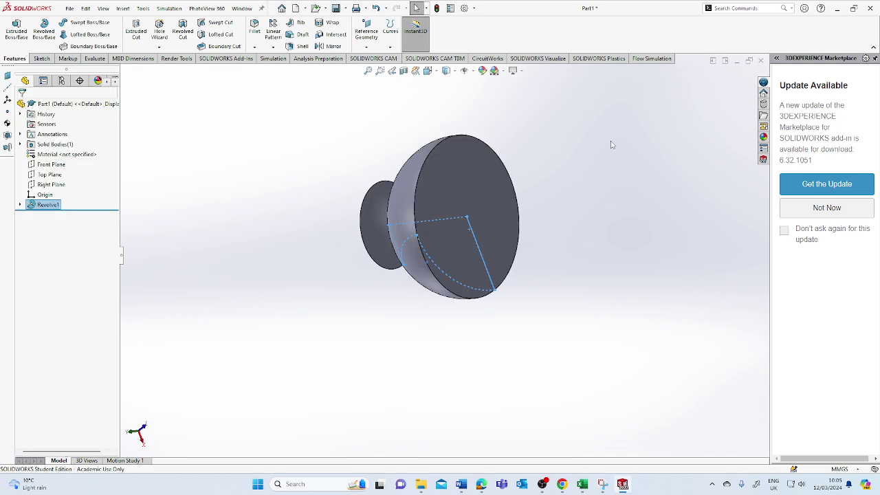
scroll(565, 148, down, 3)
scroll(239, 276, down, 1)
scroll(238, 276, down, 2)
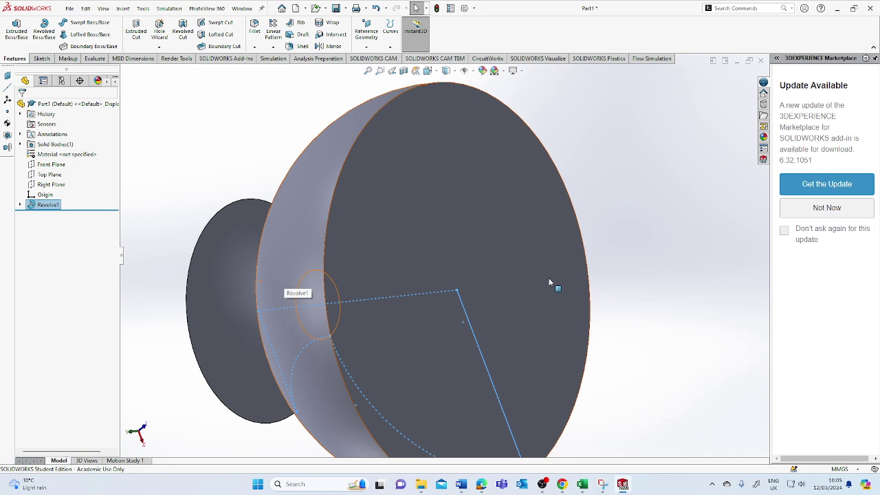
middle_drag(639, 304, 572, 311)
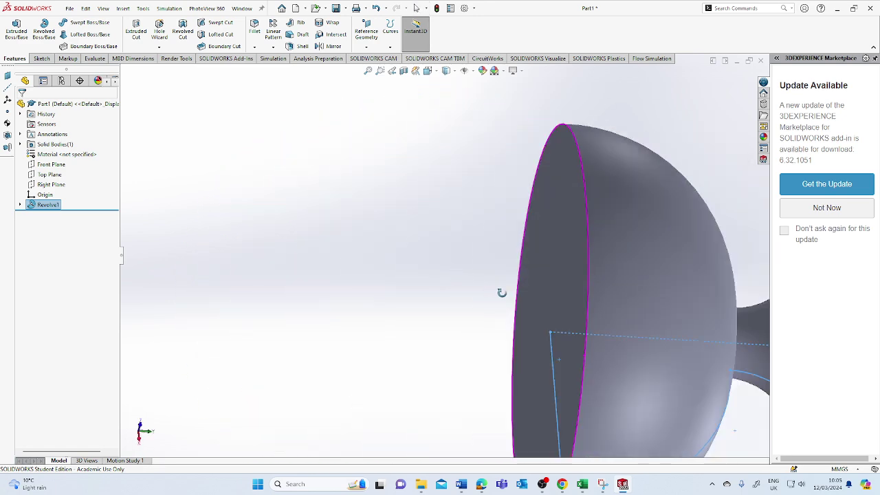
scroll(572, 310, down, 1)
scroll(574, 313, up, 3)
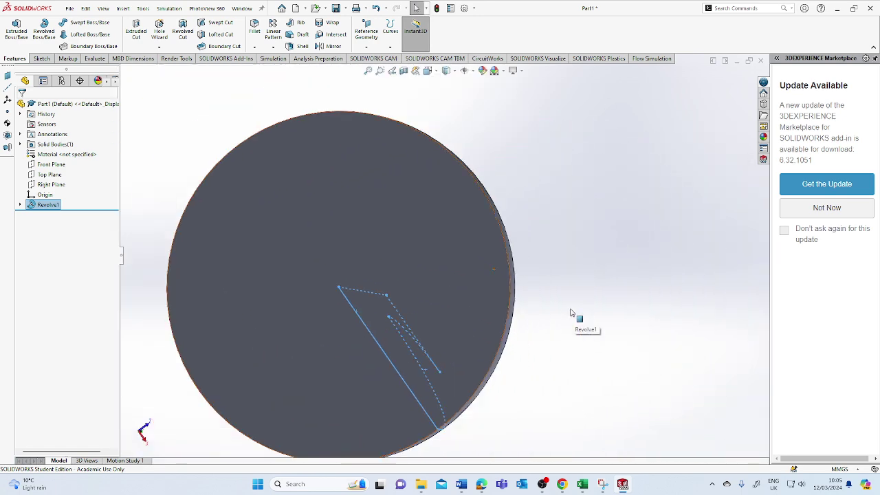
scroll(431, 311, up, 2)
mouse_move(530, 234)
middle_down()
mouse_move(355, 238)
mouse_move(299, 157)
mouse_move(240, 161)
mouse_move(230, 137)
mouse_move(399, 206)
mouse_move(527, 273)
mouse_move(564, 275)
middle_up()
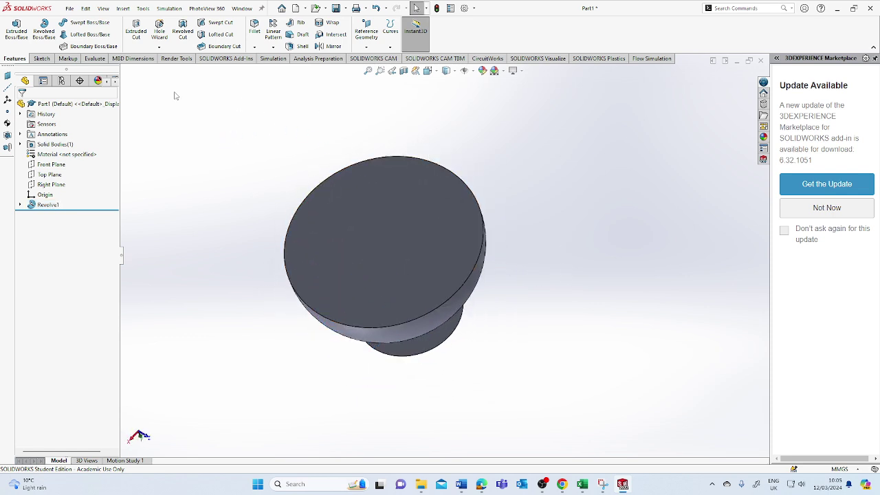
click(301, 46)
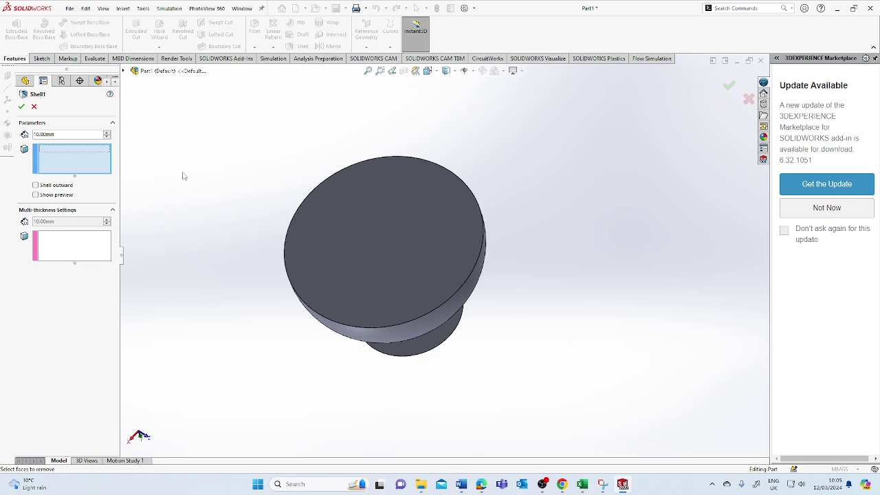
click(323, 185)
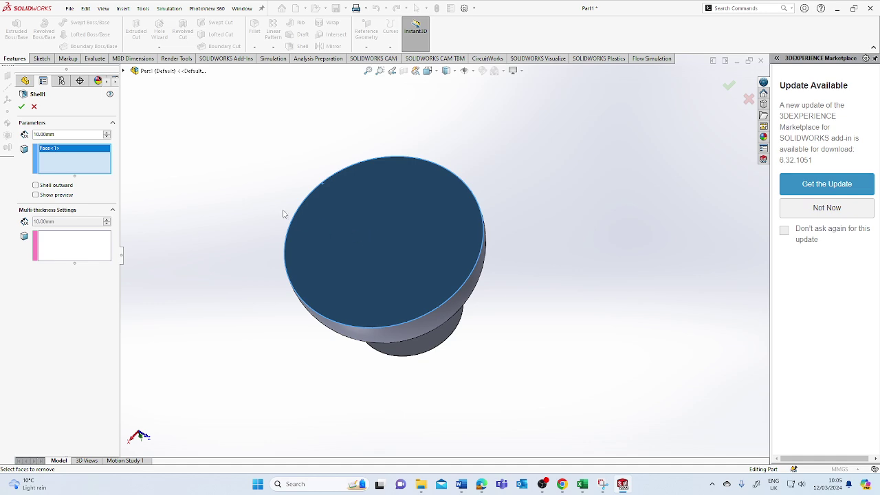
click(22, 106)
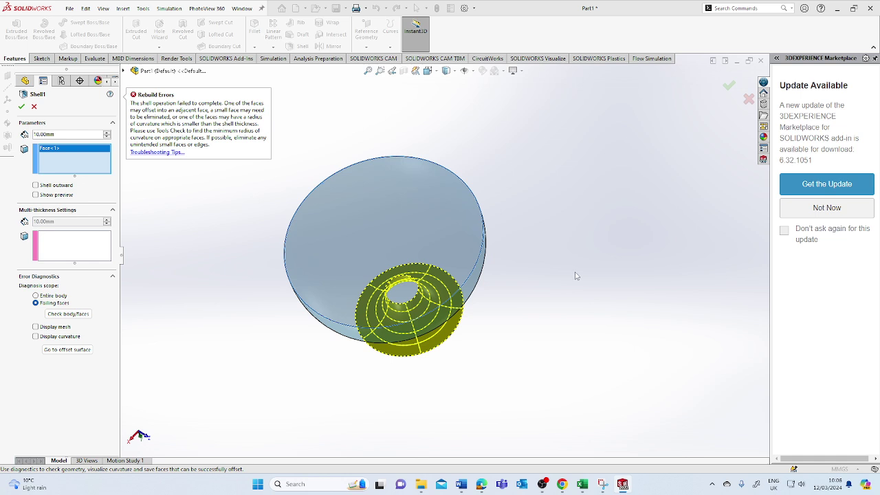
scroll(576, 276, up, 1)
scroll(575, 282, up, 2)
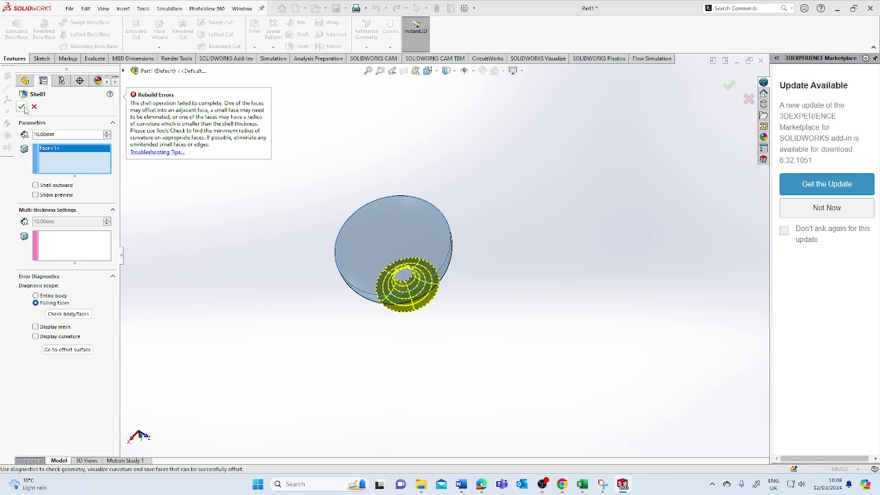
mouse_move(512, 285)
middle_down()
mouse_move(139, 294)
mouse_move(238, 387)
mouse_move(525, 395)
mouse_move(593, 387)
mouse_move(468, 388)
mouse_move(373, 368)
mouse_move(489, 383)
mouse_move(407, 329)
mouse_move(405, 336)
middle_up()
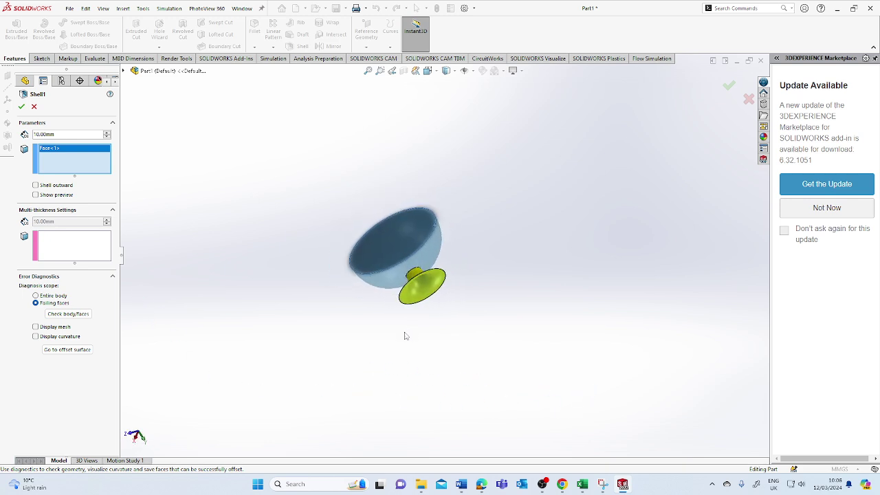
scroll(406, 310, down, 3)
mouse_move(581, 249)
middle_down()
mouse_move(609, 314)
mouse_move(651, 343)
mouse_move(688, 308)
mouse_move(699, 254)
mouse_move(678, 287)
mouse_move(519, 328)
mouse_move(417, 205)
mouse_move(299, 183)
mouse_move(283, 123)
mouse_move(530, 335)
mouse_move(604, 262)
mouse_move(599, 179)
mouse_move(385, 220)
mouse_move(658, 361)
mouse_move(678, 413)
middle_up()
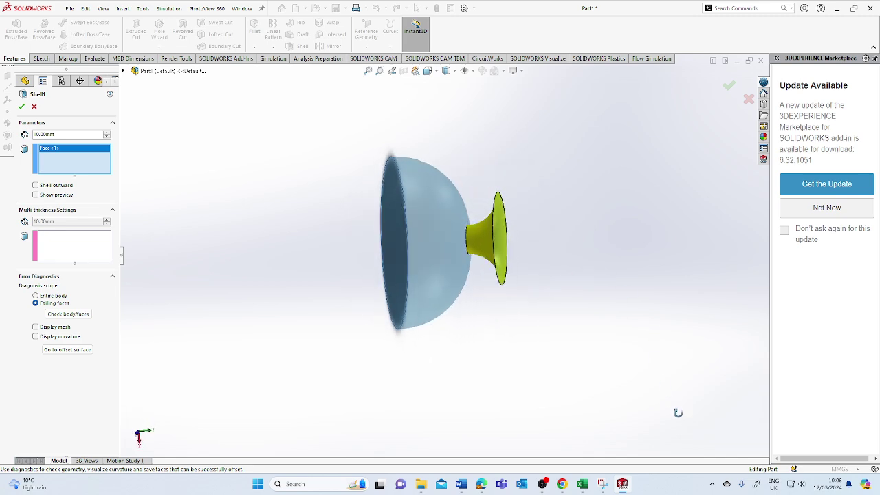
mouse_move(556, 174)
middle_down()
mouse_move(596, 167)
mouse_move(631, 124)
mouse_move(680, 134)
mouse_move(634, 108)
mouse_move(665, 102)
middle_up()
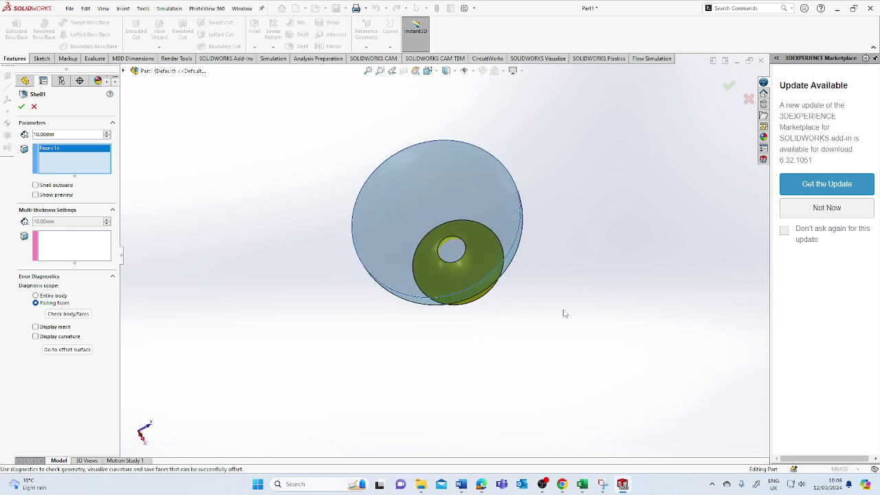
mouse_move(563, 313)
middle_down()
mouse_move(560, 265)
mouse_move(583, 224)
middle_up()
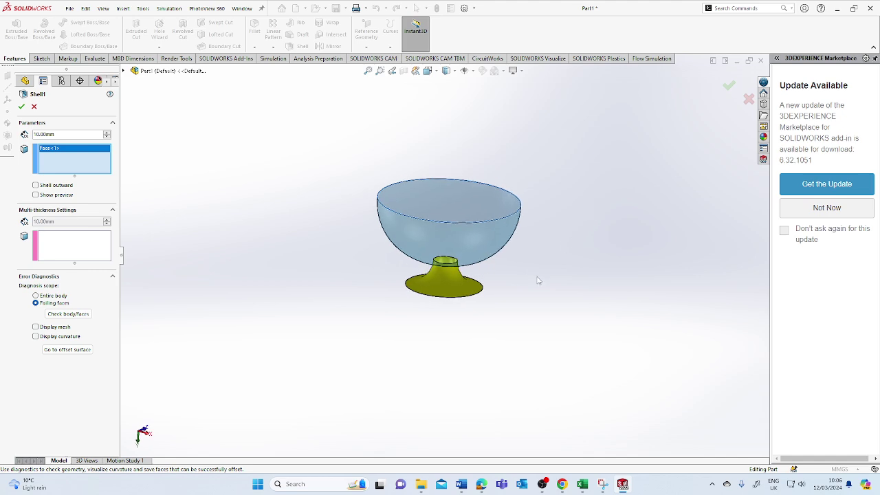
click(729, 84)
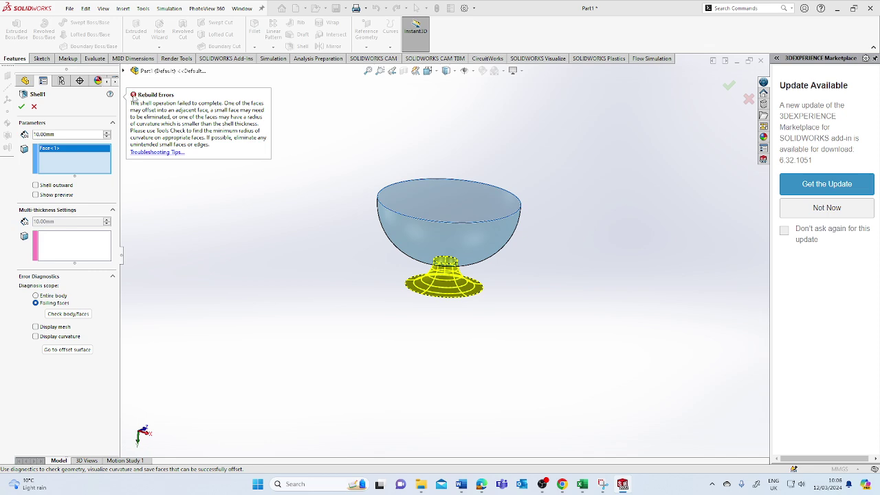
click(34, 107)
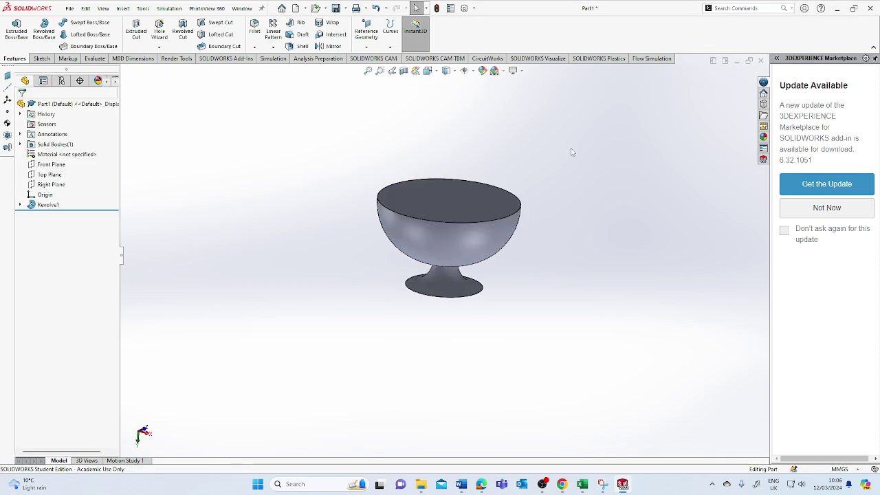
mouse_move(655, 169)
middle_down()
mouse_move(641, 326)
mouse_move(266, 103)
mouse_move(503, 190)
middle_up()
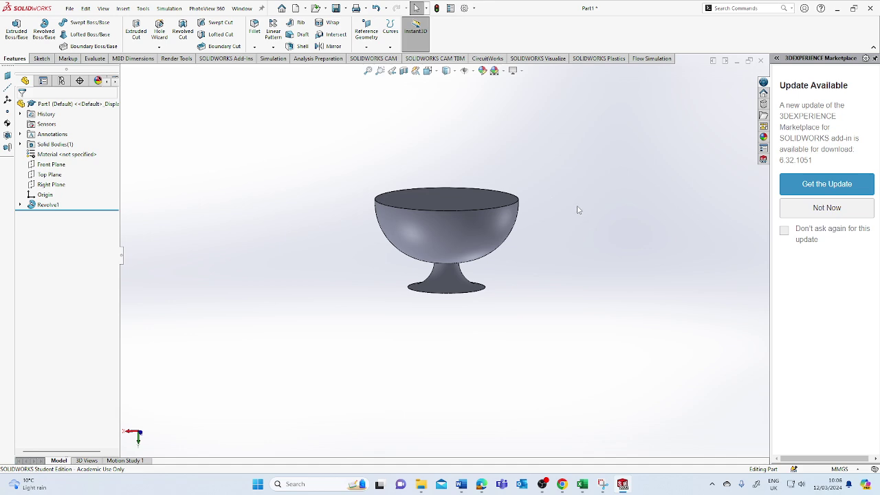
scroll(578, 210, down, 2)
scroll(209, 287, down, 3)
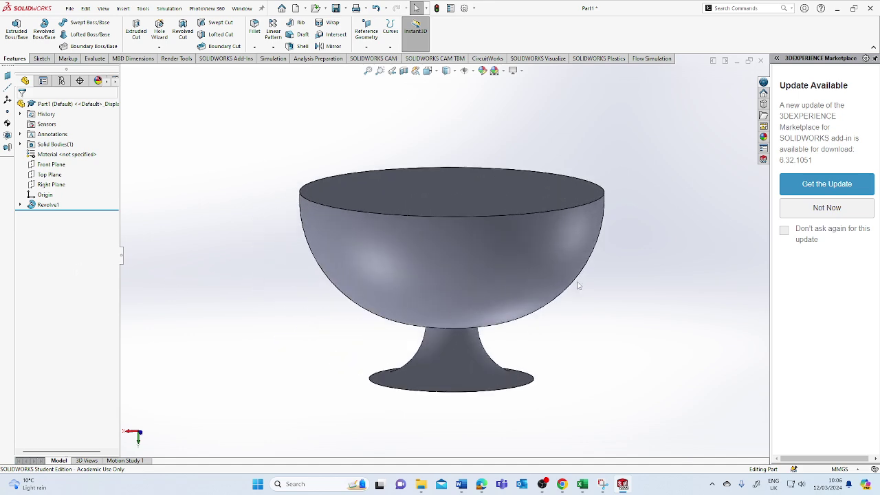